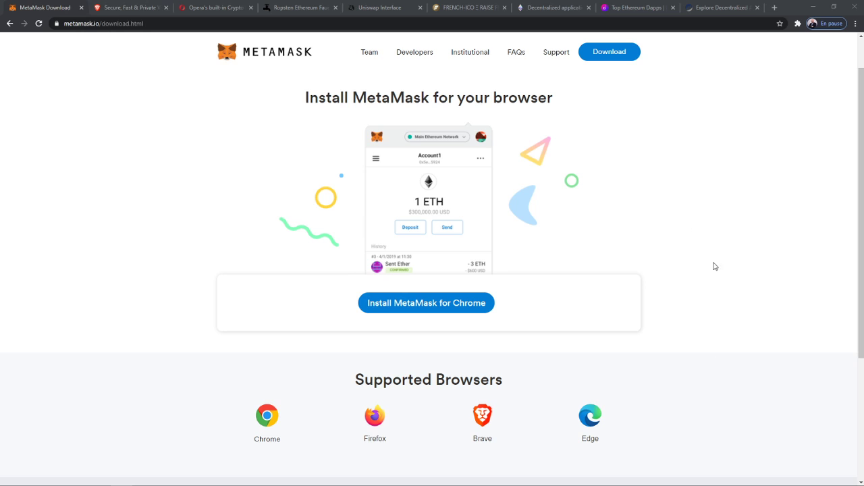
Review the Brave browser page, Opera's crypto wallet page, and the platforms and browsers supported on the MetaMask download page
{"action": "left_click", "coordinate": [112, 5]}
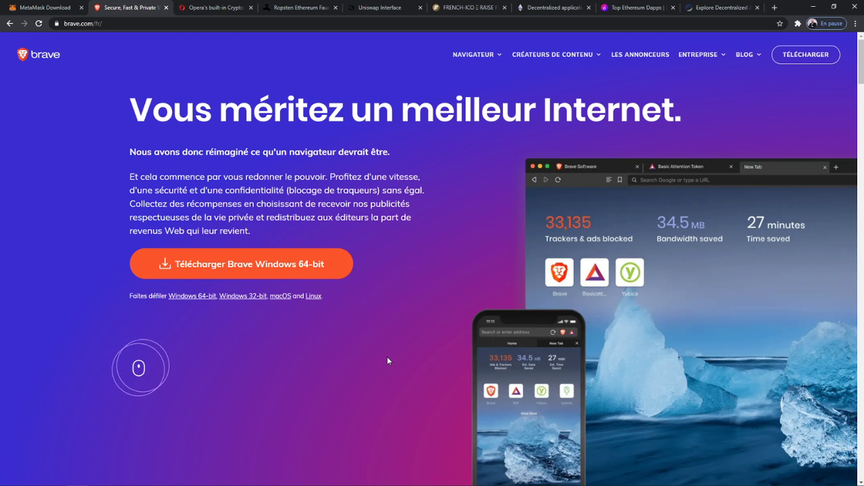
{"action": "left_click", "coordinate": [213, 7]}
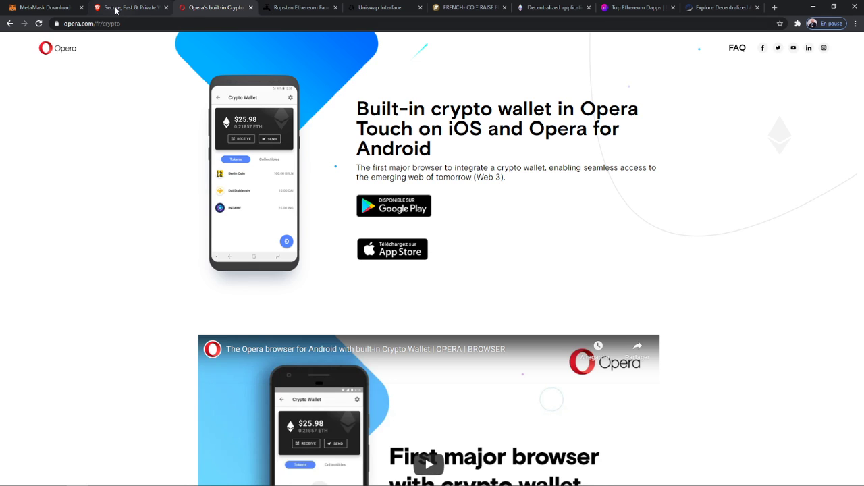
{"action": "left_click", "coordinate": [38, 8]}
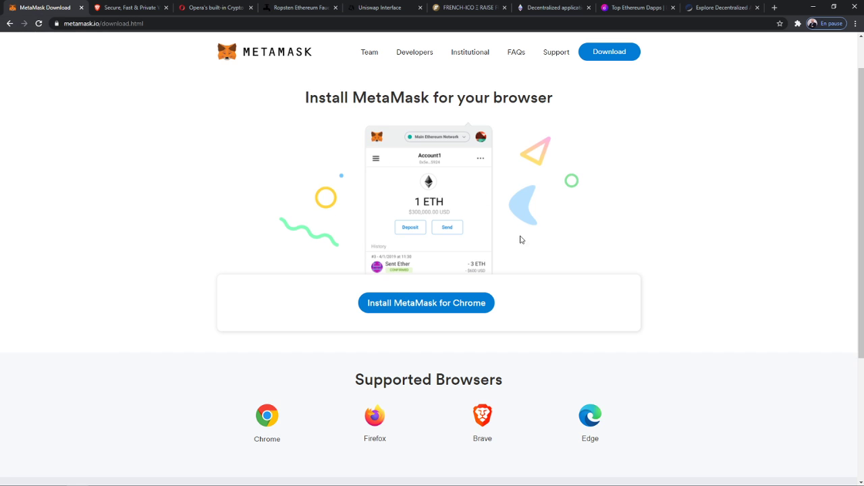
{"action": "scroll", "coordinate": [520, 239], "scroll_direction": "up", "scroll_amount": 1}
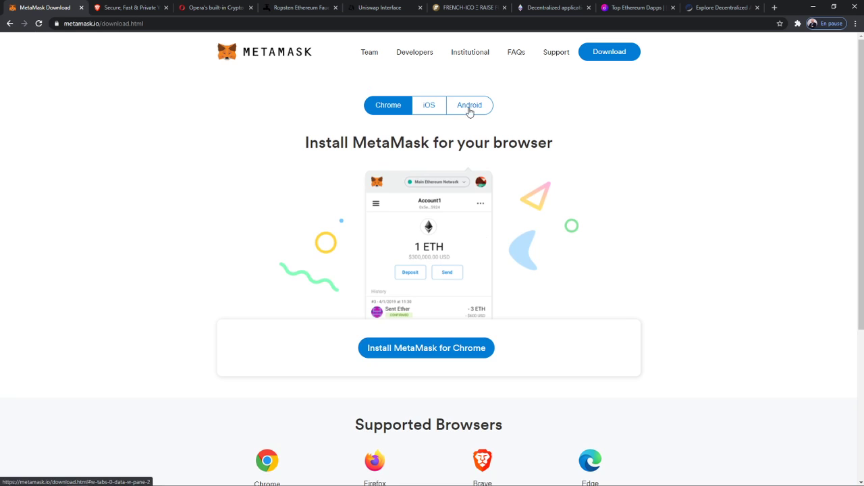
{"action": "scroll", "coordinate": [488, 145], "scroll_direction": "down", "scroll_amount": 1}
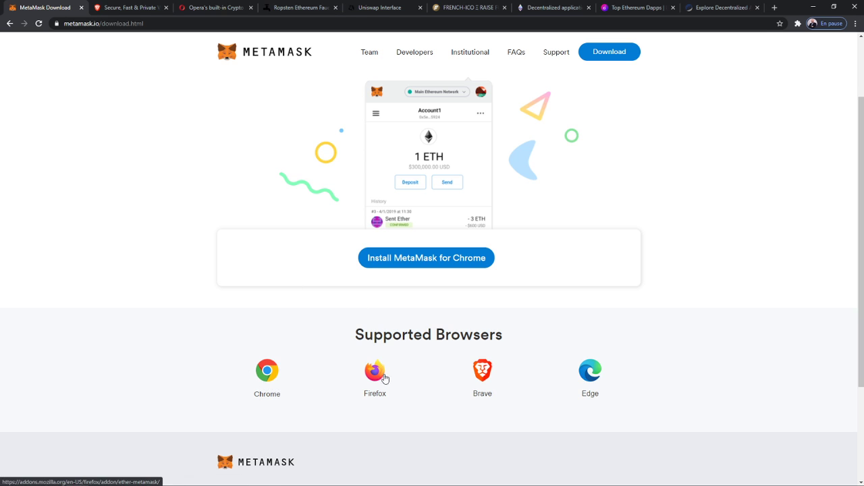
{"action": "scroll", "coordinate": [532, 285], "scroll_direction": "up", "scroll_amount": 1}
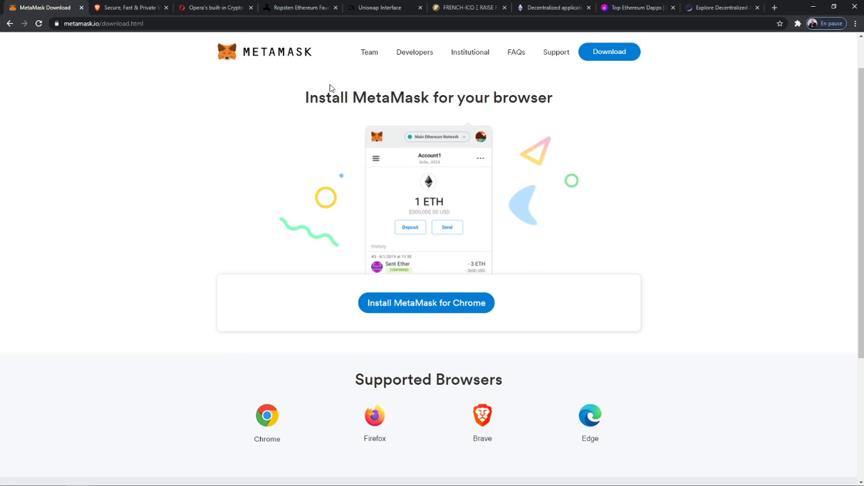
Install the MetaMask extension for Chrome from the Chrome Web Store and approve its permissions
{"action": "left_click", "coordinate": [399, 306]}
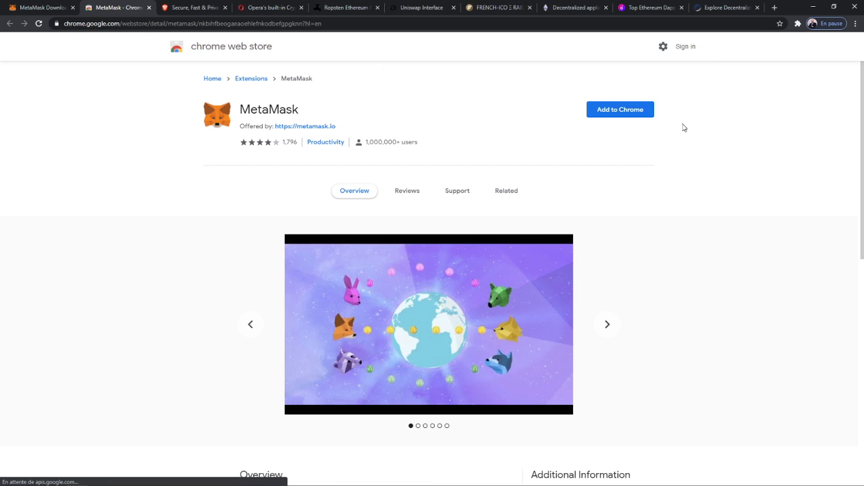
{"action": "left_click", "coordinate": [619, 112]}
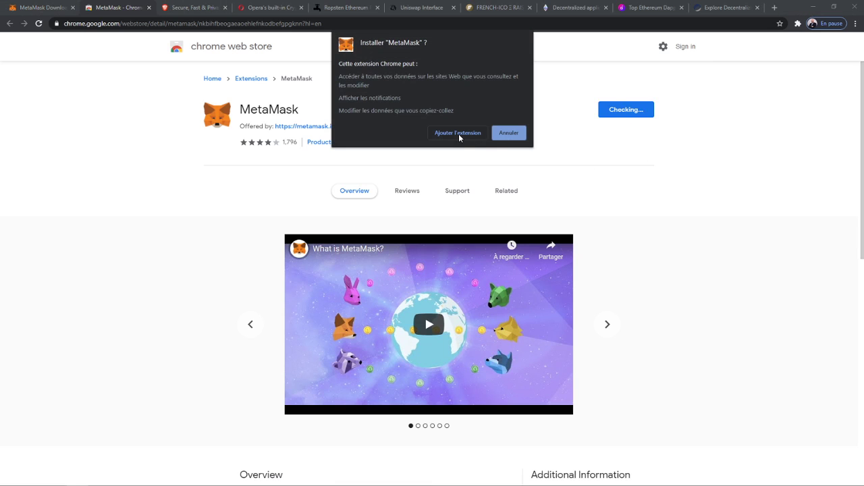
{"action": "left_click", "coordinate": [459, 133]}
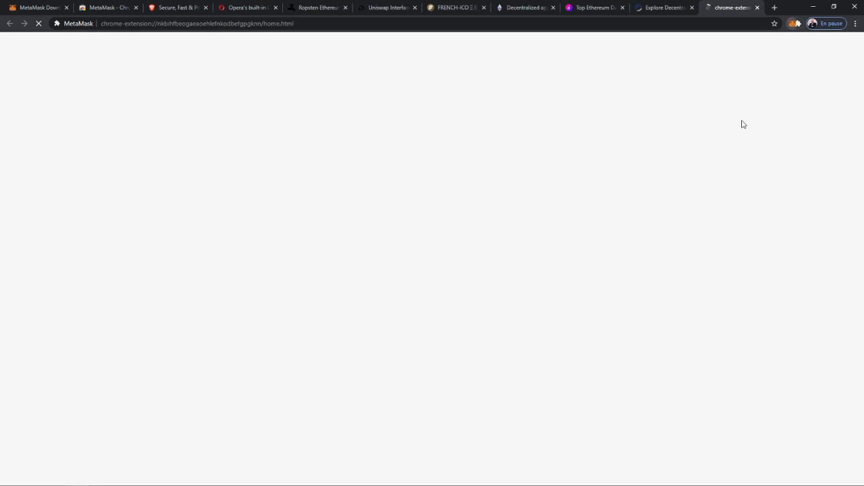
Pin the MetaMask extension so it stays visible in the browser
{"action": "right_click", "coordinate": [777, 170]}
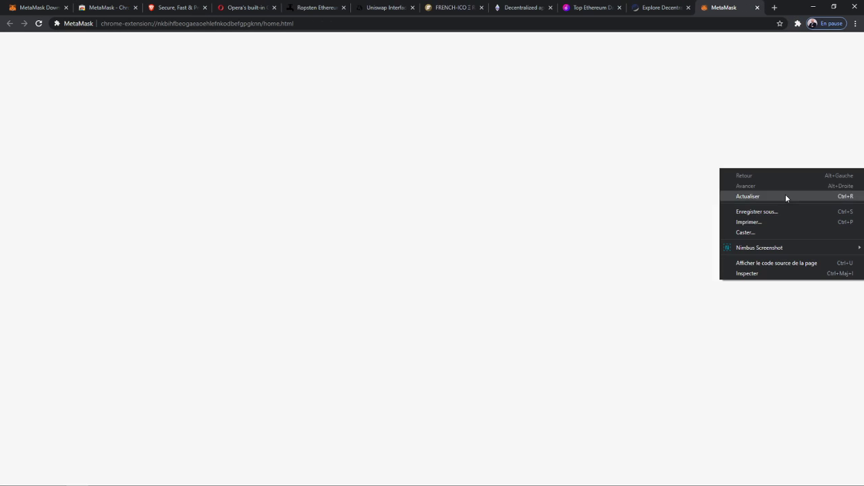
{"action": "left_click", "coordinate": [798, 27]}
{"action": "left_click", "coordinate": [797, 27]}
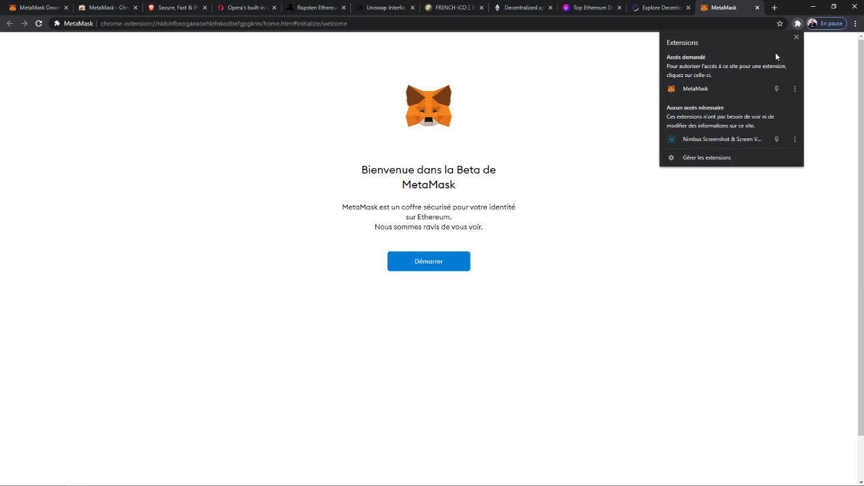
{"action": "left_click", "coordinate": [776, 89]}
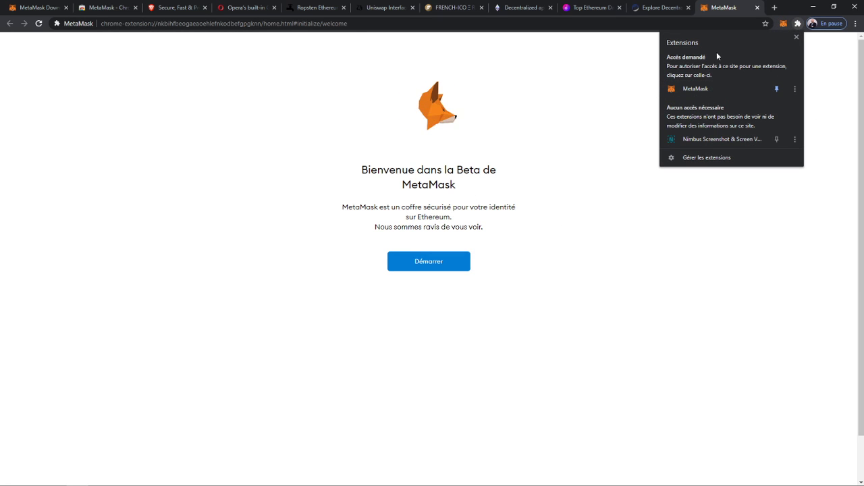
Create a new MetaMask wallet, entering and confirming the new wallet password and accepting the terms of use
{"action": "left_click", "coordinate": [429, 262]}
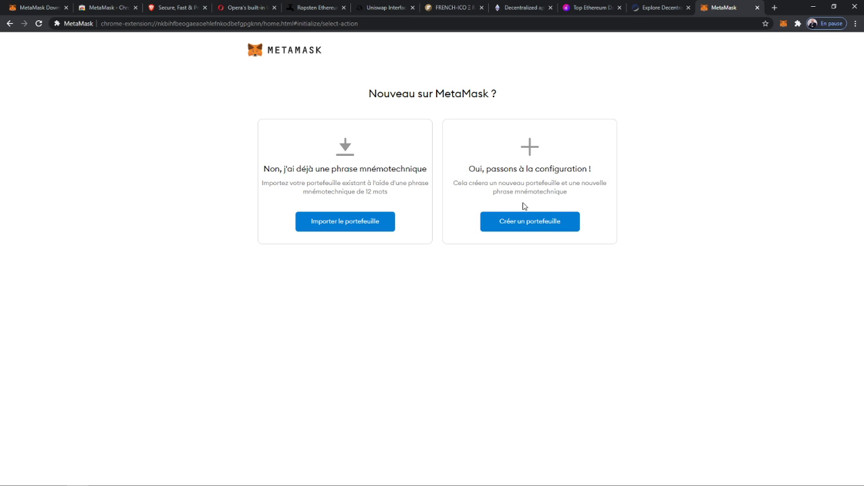
{"action": "left_click", "coordinate": [542, 227]}
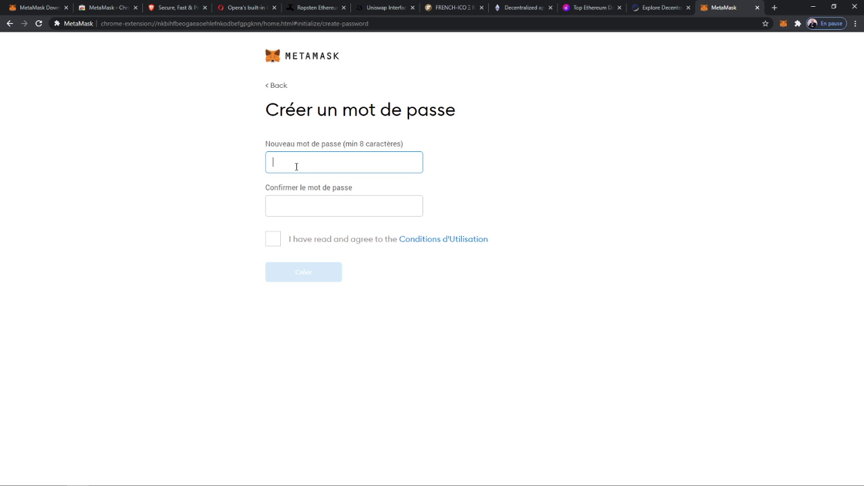
{"action": "type", "text": "a"}
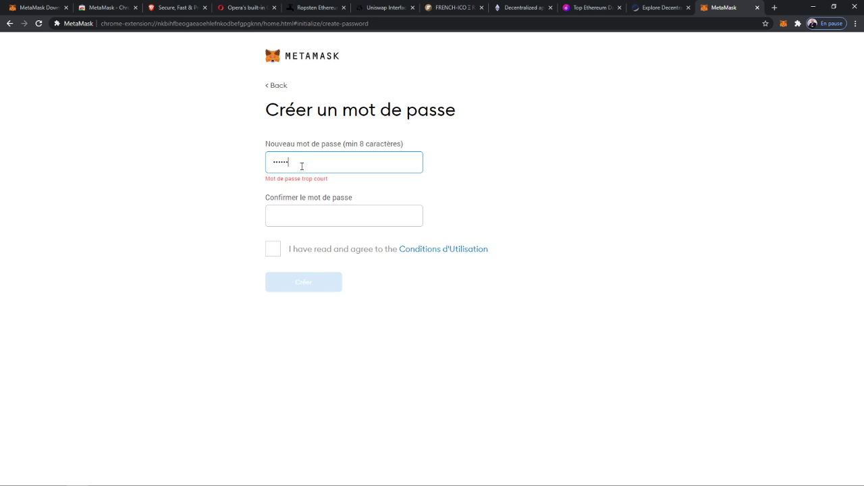
{"action": "type", "text": "aa"}
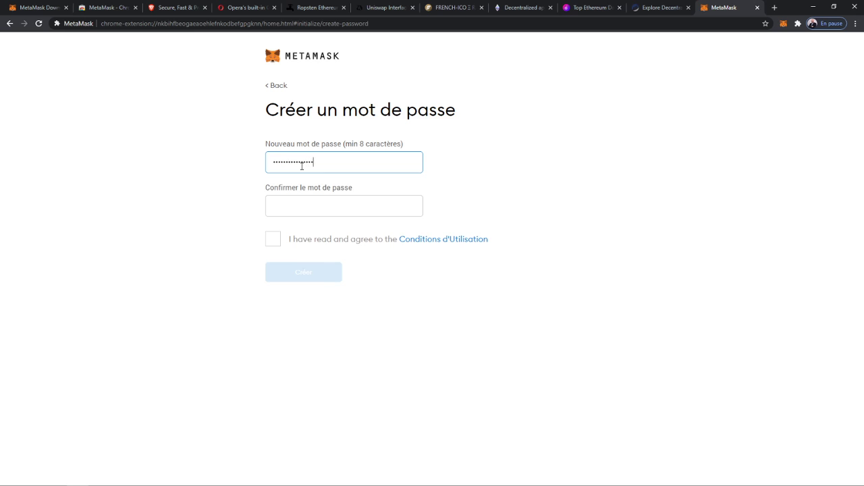
{"action": "key", "text": "Tab"}
{"action": "type", "text": "aa"}
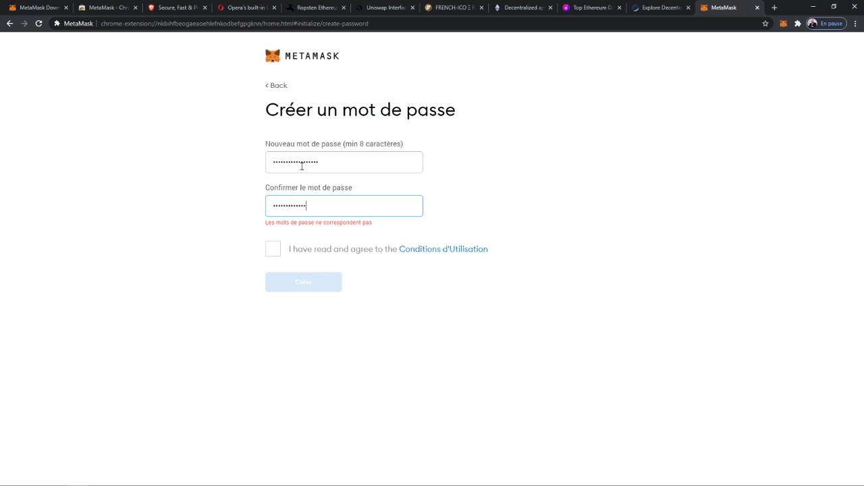
{"action": "type", "text": "a"}
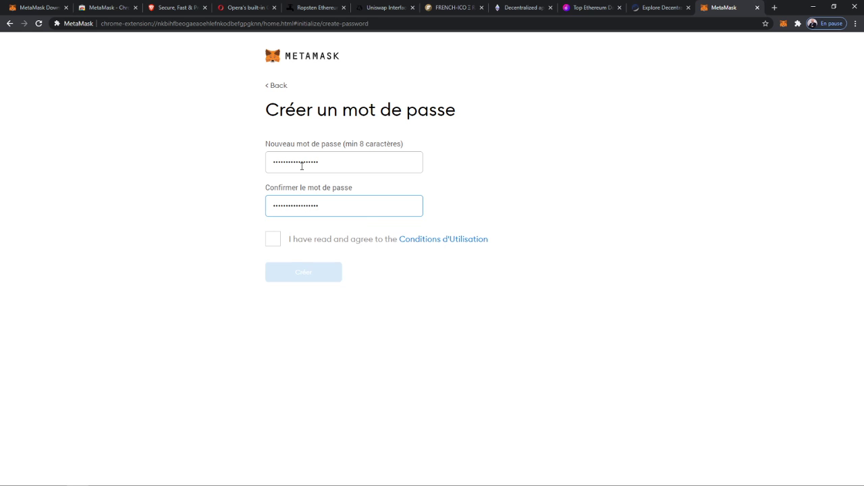
{"action": "left_click", "coordinate": [273, 239]}
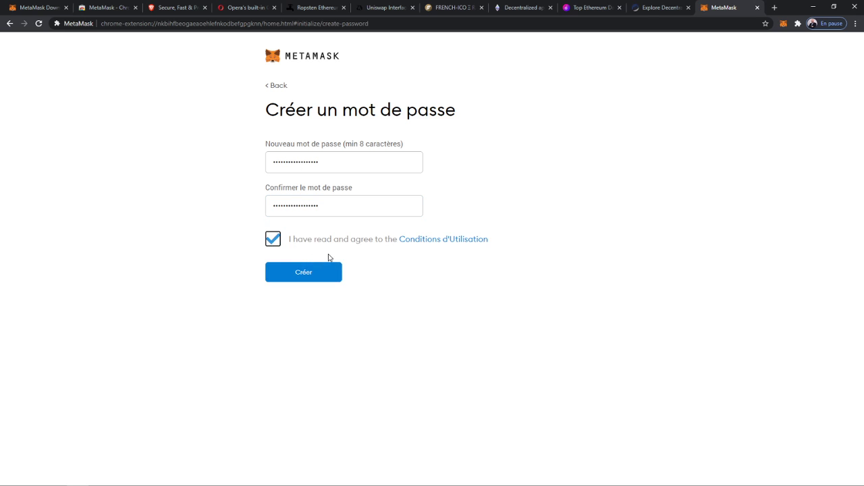
{"action": "left_click", "coordinate": [311, 277]}
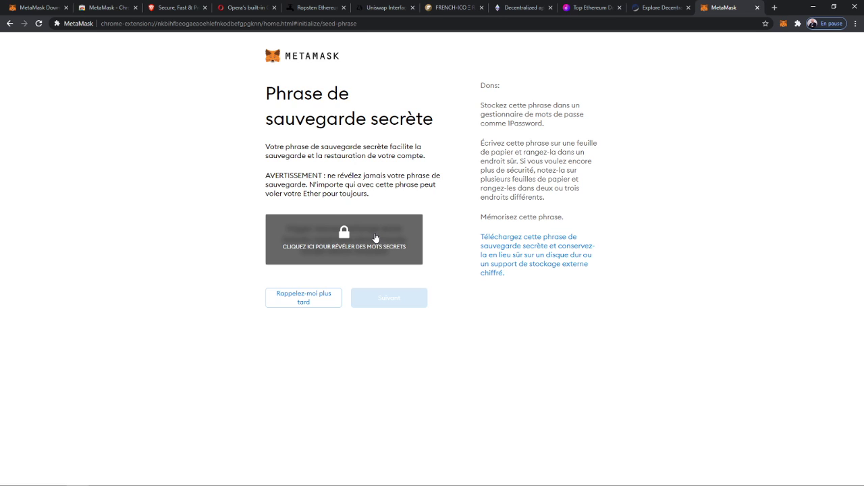
Postpone the secret backup phrase setup and dismiss the token swapping announcement
{"action": "left_click", "coordinate": [308, 299]}
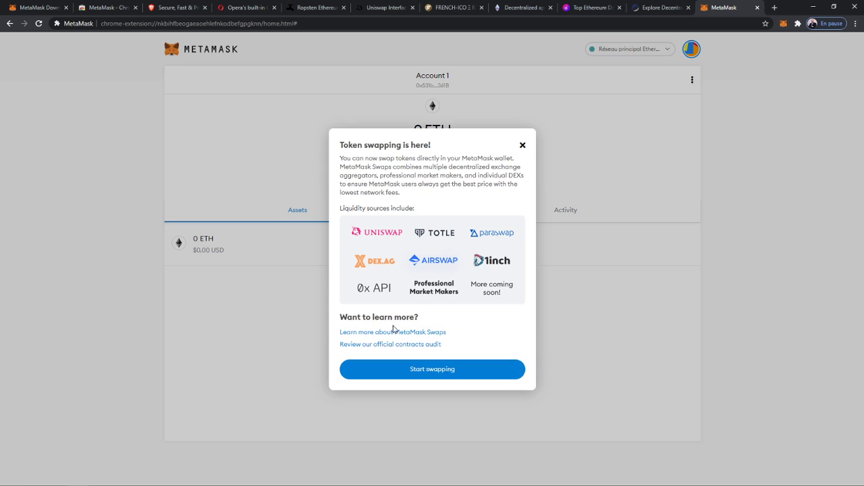
{"action": "left_click", "coordinate": [522, 146]}
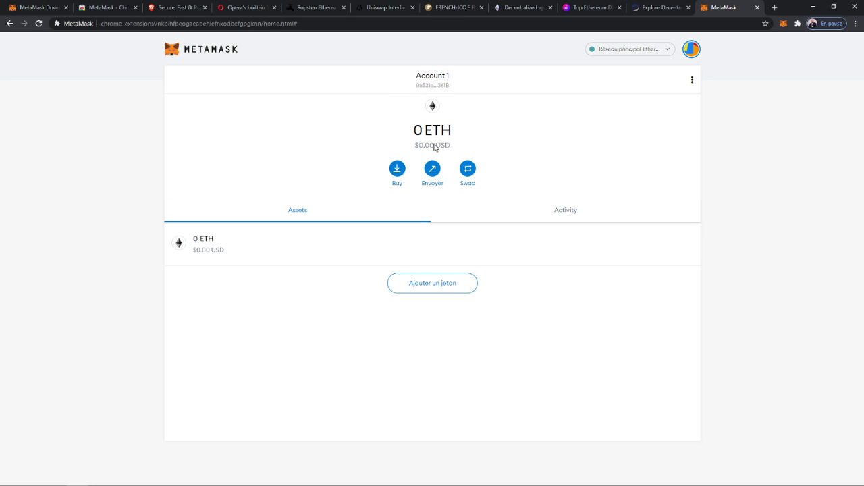
Set MetaMask's currency conversion to EUR - Euro in the general settings and return to the account overview
{"action": "left_click", "coordinate": [691, 49]}
{"action": "left_click", "coordinate": [613, 247]}
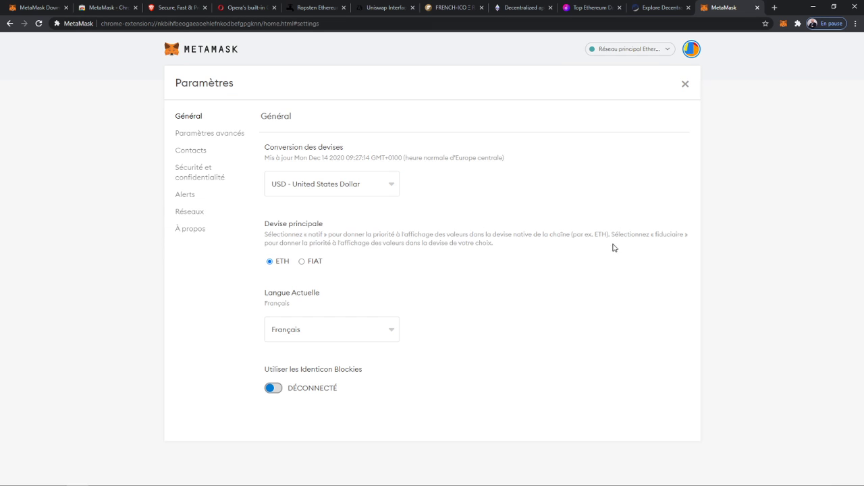
{"action": "left_click", "coordinate": [368, 193]}
{"action": "scroll", "coordinate": [305, 260], "scroll_direction": "down", "scroll_amount": 2}
{"action": "scroll", "coordinate": [305, 264], "scroll_direction": "down", "scroll_amount": 4}
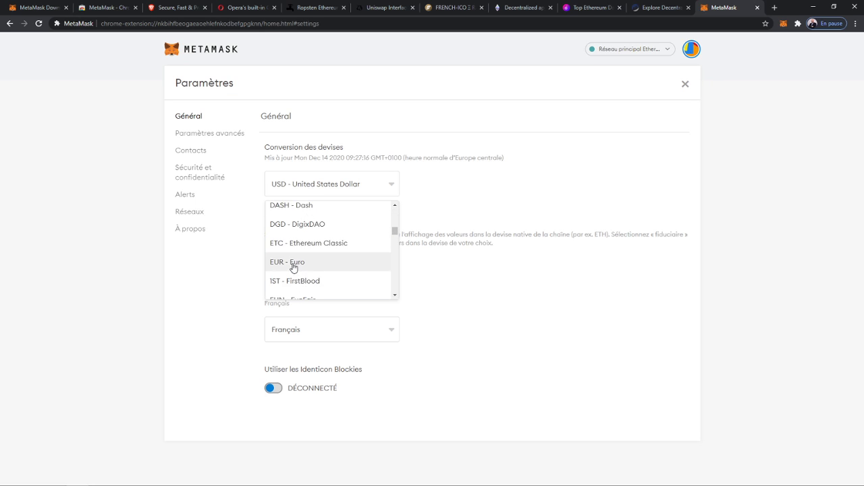
{"action": "left_click", "coordinate": [296, 262]}
{"action": "left_click", "coordinate": [685, 84]}
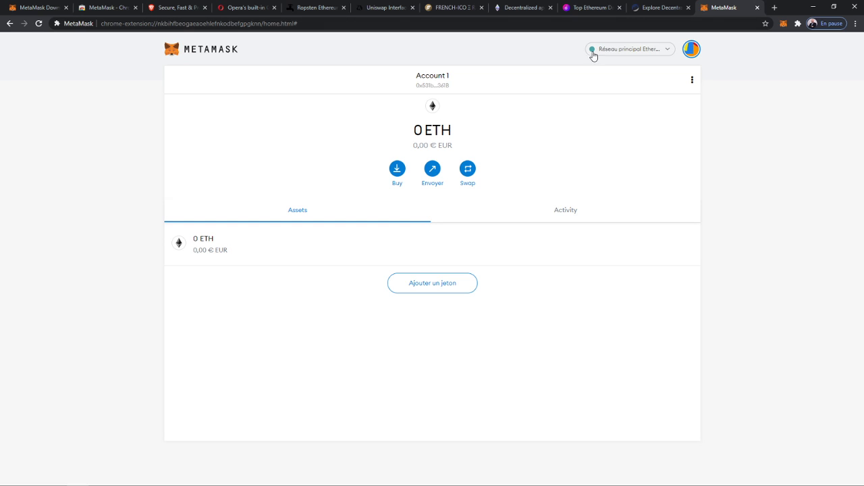
Switch the wallet from the main Ethereum network to the Ropsten test network
{"action": "left_click", "coordinate": [666, 53]}
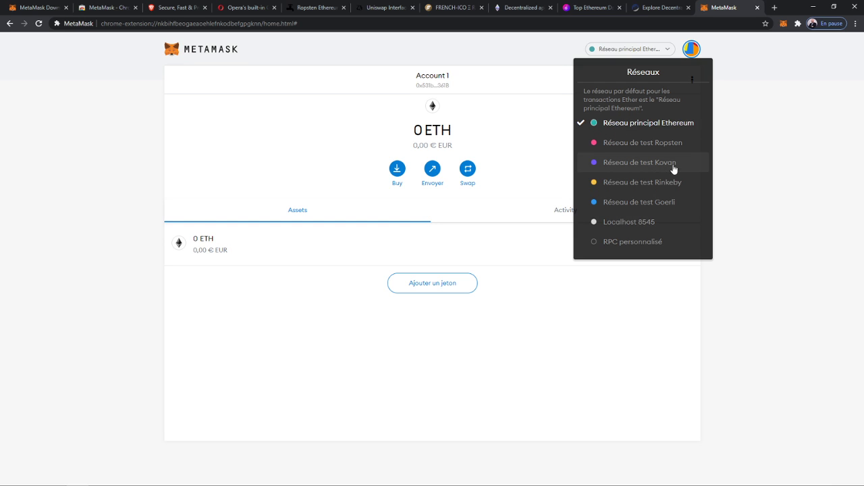
{"action": "left_click", "coordinate": [661, 144]}
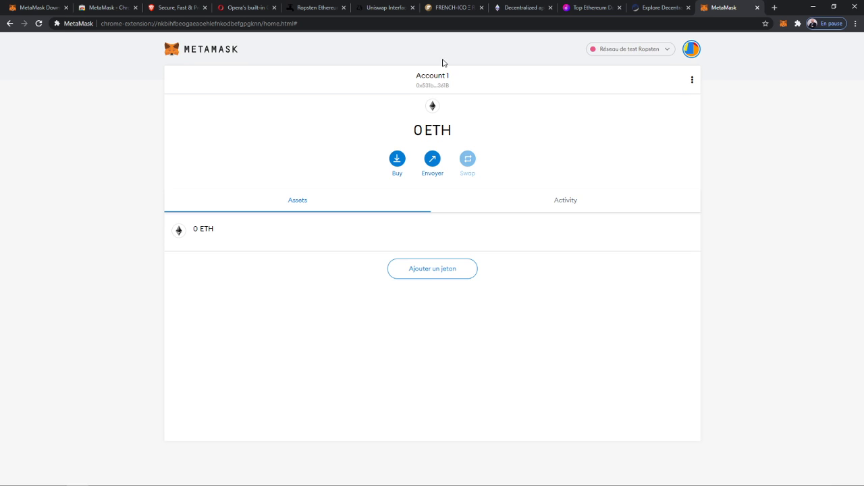
Examine the French-ICO demo site's home page, including its test mode banner and the demo fundraising projects
{"action": "left_click", "coordinate": [442, 9]}
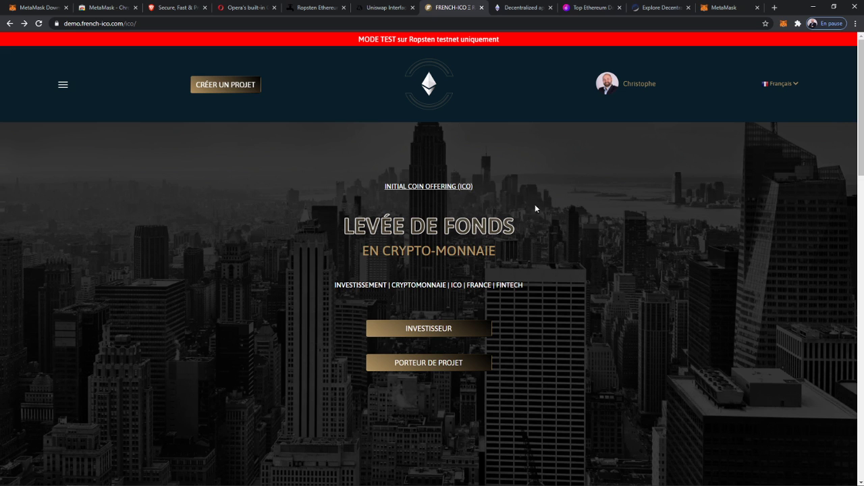
{"action": "scroll", "coordinate": [571, 263], "scroll_direction": "down", "scroll_amount": 1}
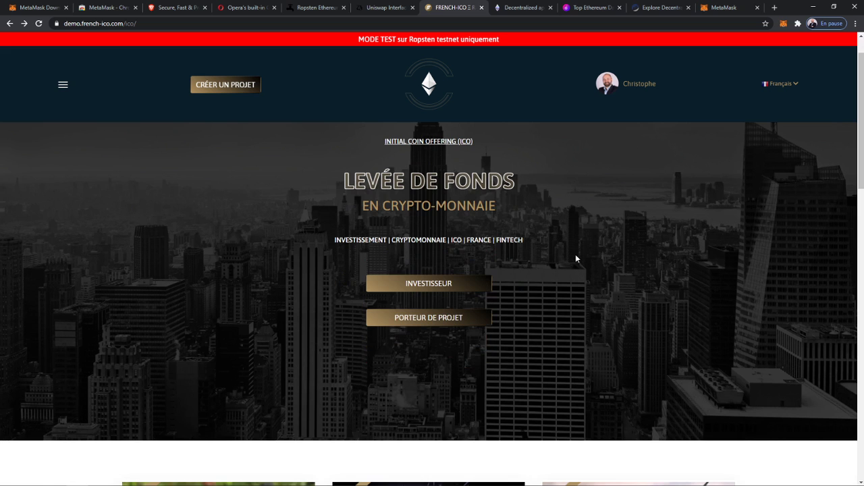
{"action": "scroll", "coordinate": [575, 258], "scroll_direction": "down", "scroll_amount": 1}
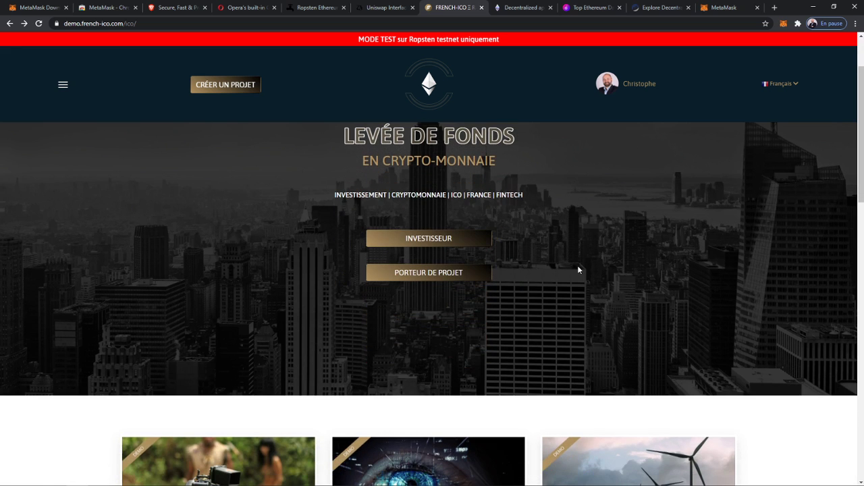
{"action": "scroll", "coordinate": [578, 266], "scroll_direction": "down", "scroll_amount": 1}
{"action": "scroll", "coordinate": [580, 272], "scroll_direction": "down", "scroll_amount": 4}
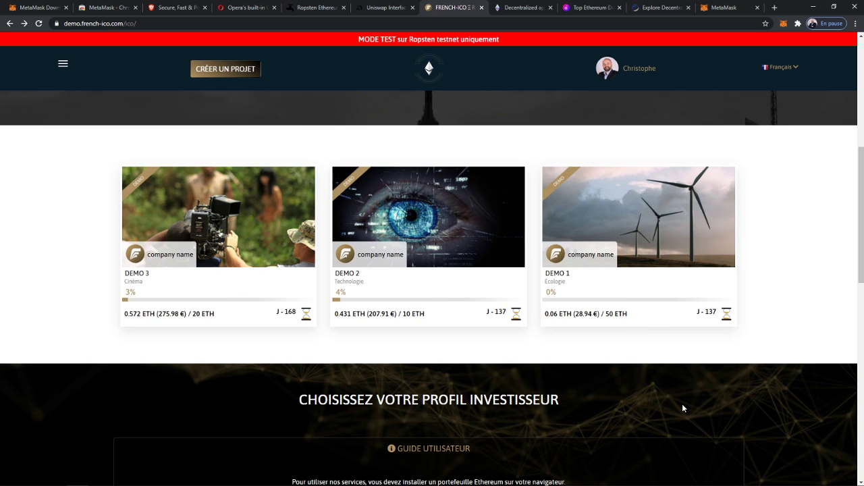
{"action": "scroll", "coordinate": [682, 404], "scroll_direction": "up", "scroll_amount": 6}
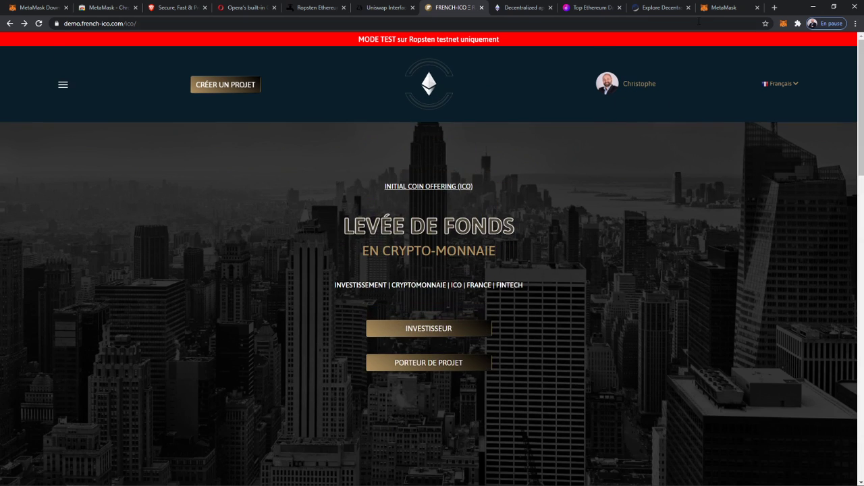
Copy Account 1's address from MetaMask and use it to request test Ether from the Ropsten Ethereum Faucet
{"action": "left_click", "coordinate": [719, 7]}
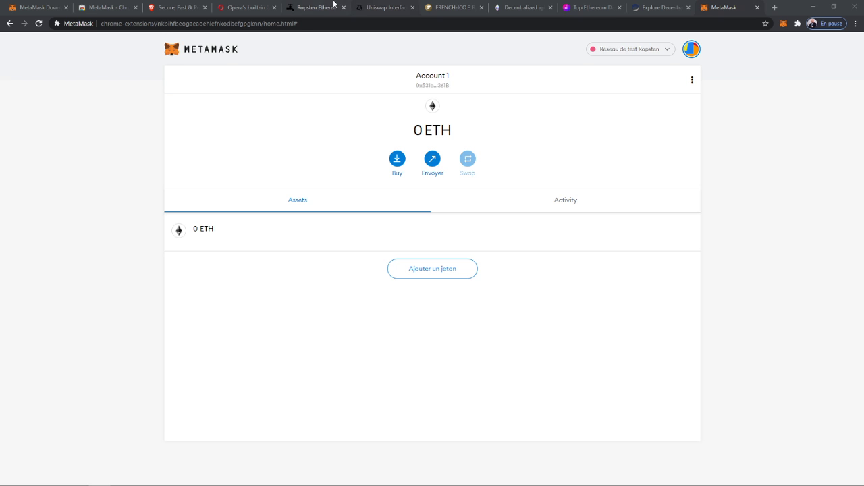
{"action": "left_click", "coordinate": [260, 4]}
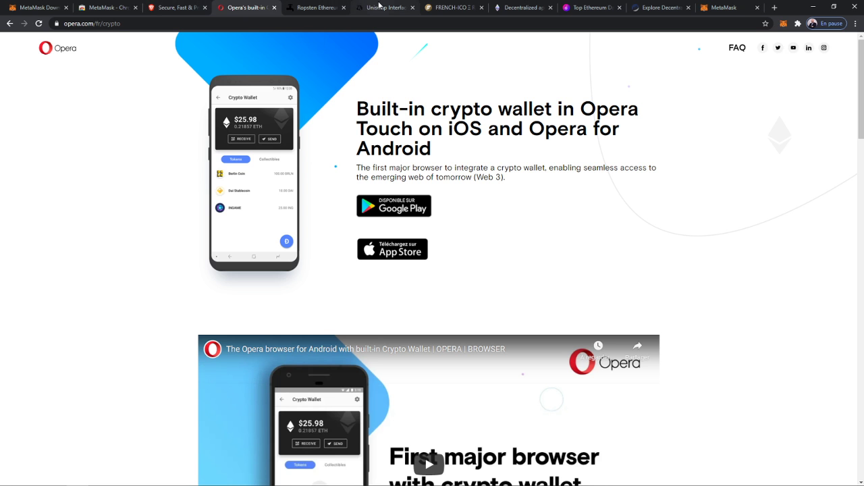
{"action": "left_click", "coordinate": [315, 7]}
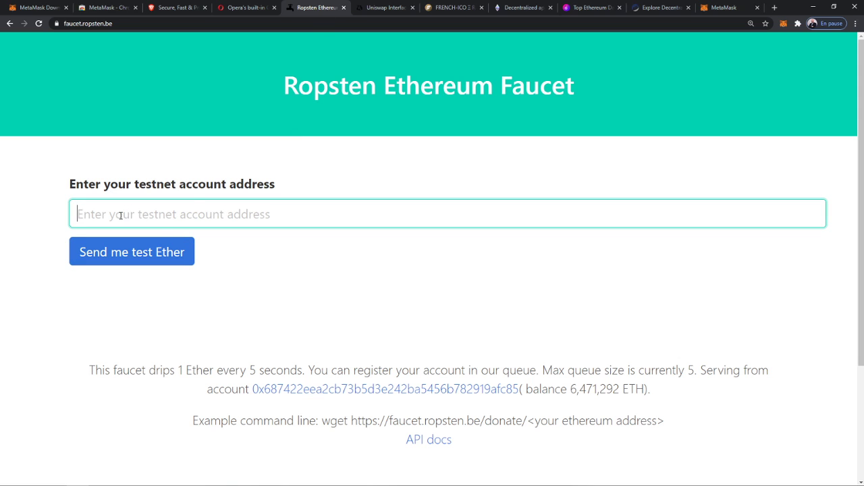
{"action": "left_click", "coordinate": [720, 8]}
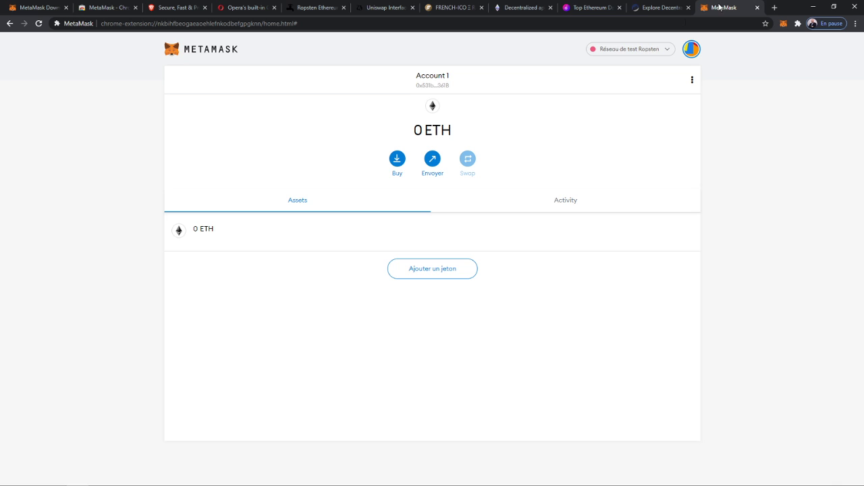
{"action": "left_click", "coordinate": [439, 83]}
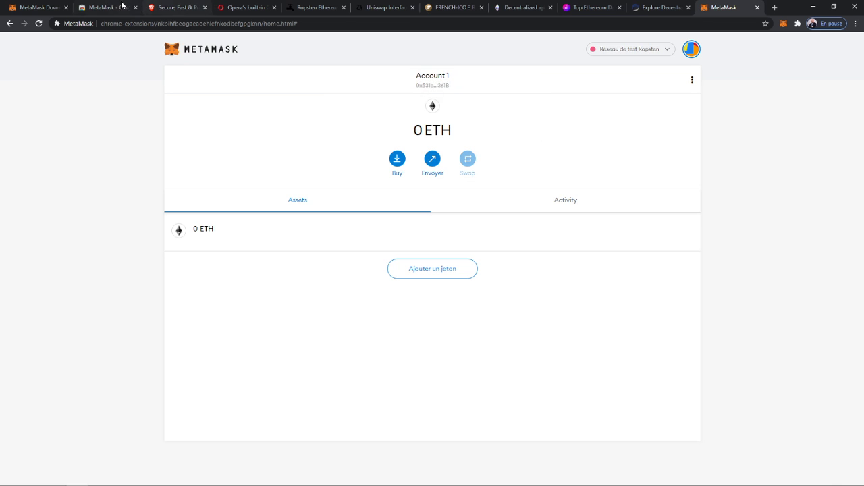
{"action": "left_click", "coordinate": [303, 9]}
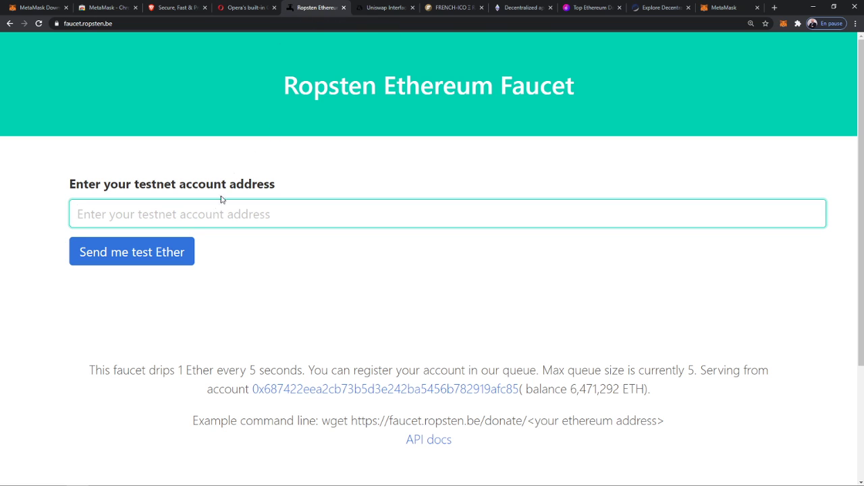
{"action": "key", "text": "ctrl+v"}
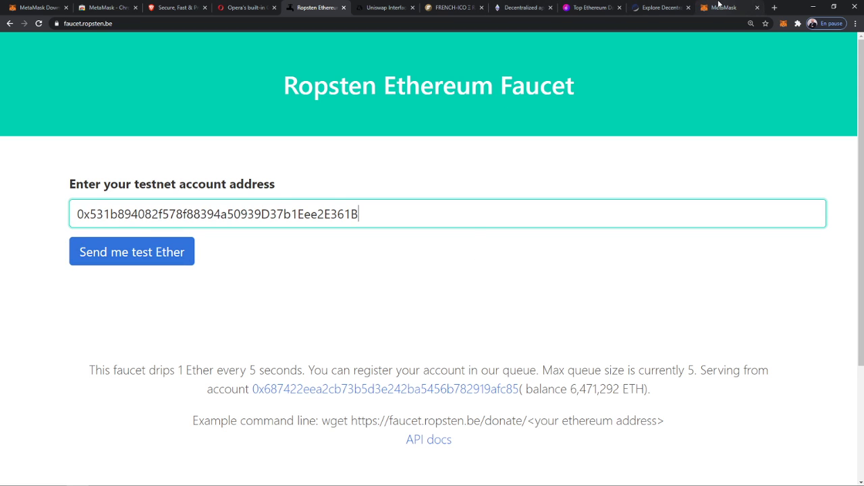
Close the full-page MetaMask view and check Account 1's balance in the wallet extension popup
{"action": "left_click", "coordinate": [719, 5]}
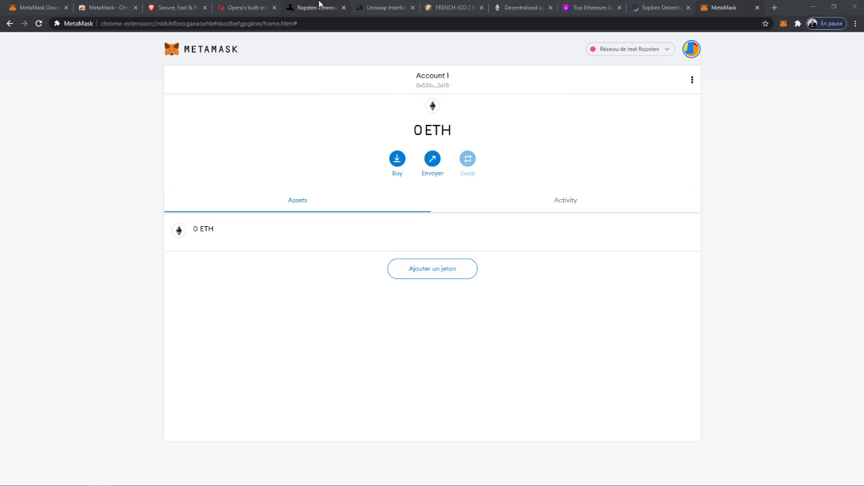
{"action": "left_click", "coordinate": [757, 7]}
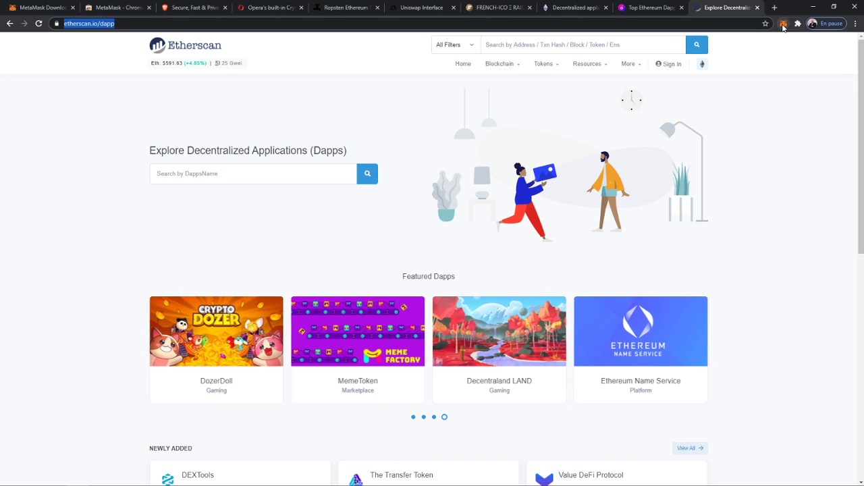
{"action": "left_click", "coordinate": [784, 26]}
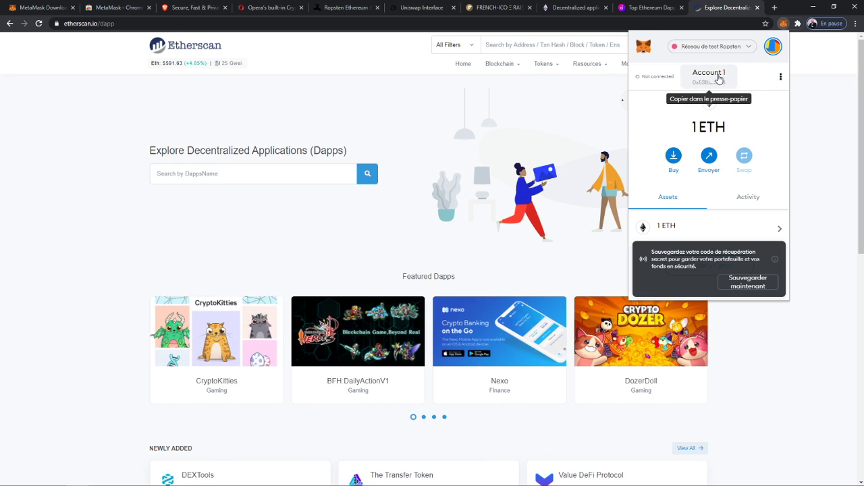
Create two additional wallet accounts, keeping the suggested names Compte 2 and Compte 3
{"action": "left_click", "coordinate": [773, 45]}
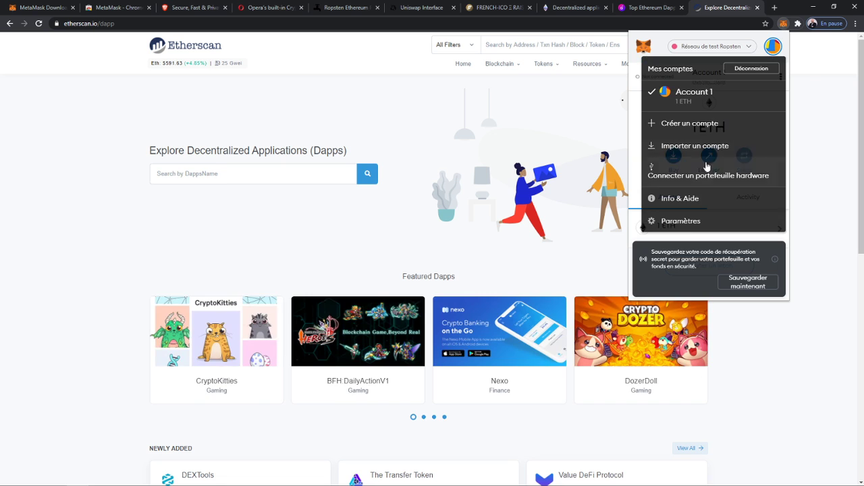
{"action": "left_click", "coordinate": [669, 124]}
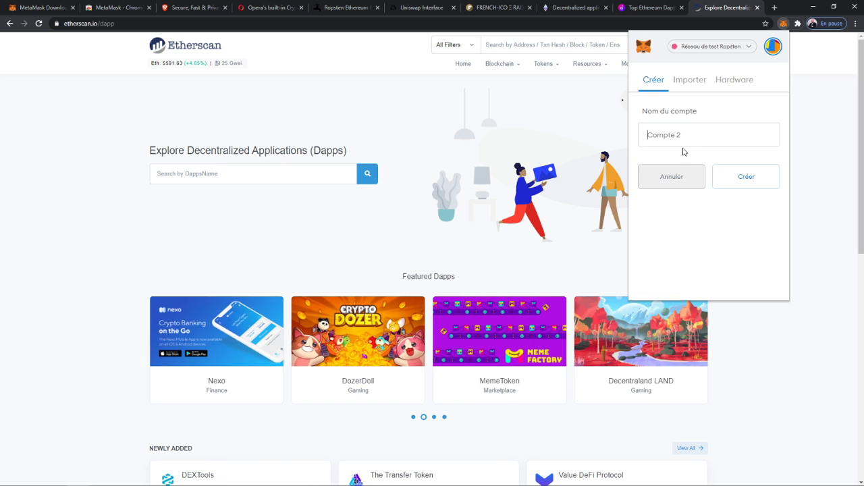
{"action": "left_click", "coordinate": [748, 181]}
{"action": "left_click", "coordinate": [773, 46]}
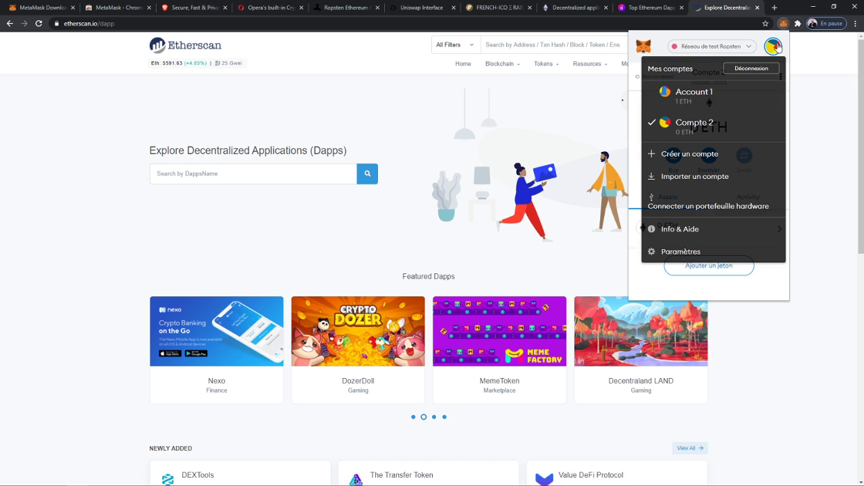
{"action": "left_click", "coordinate": [706, 154]}
{"action": "left_click", "coordinate": [743, 177]}
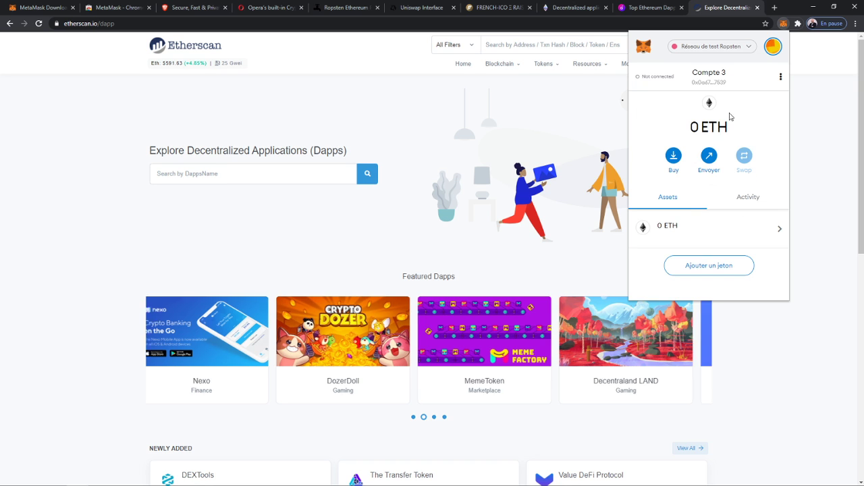
Switch back to Account 1 and send 0.4 ETH to Compte 2 with the suggested gas price and limit
{"action": "left_click", "coordinate": [771, 46]}
{"action": "left_click", "coordinate": [702, 93]}
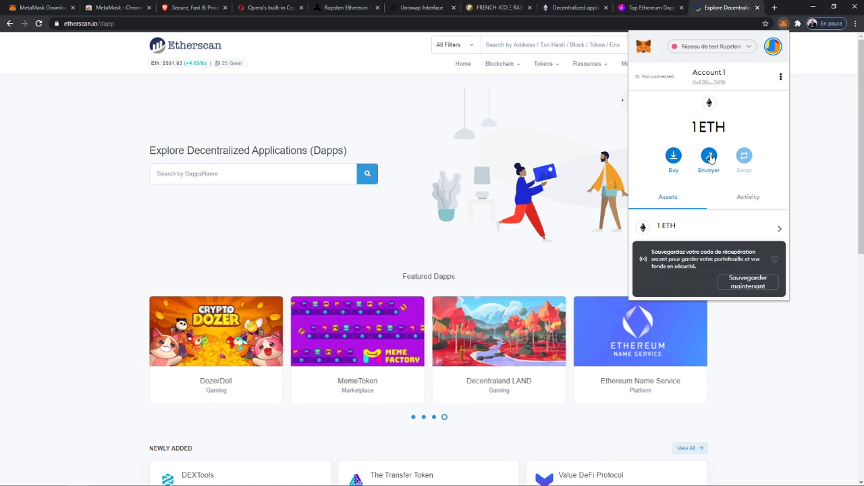
{"action": "left_click", "coordinate": [709, 156]}
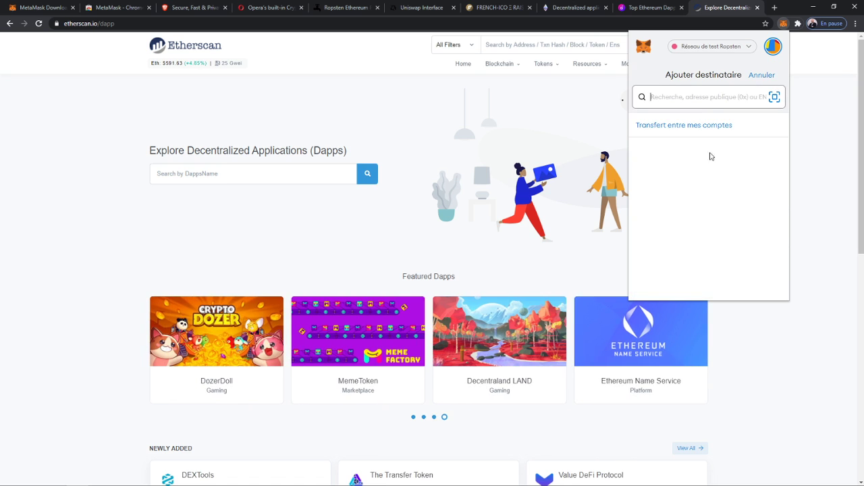
{"action": "left_click", "coordinate": [684, 127]}
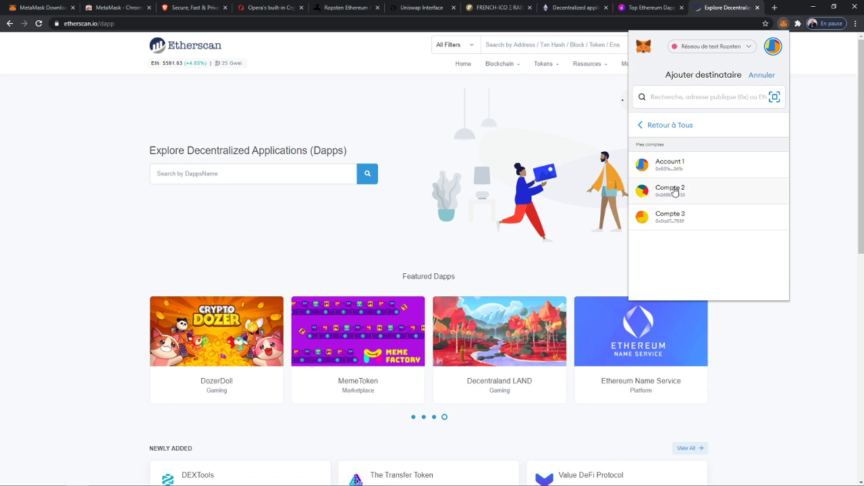
{"action": "left_click", "coordinate": [672, 195]}
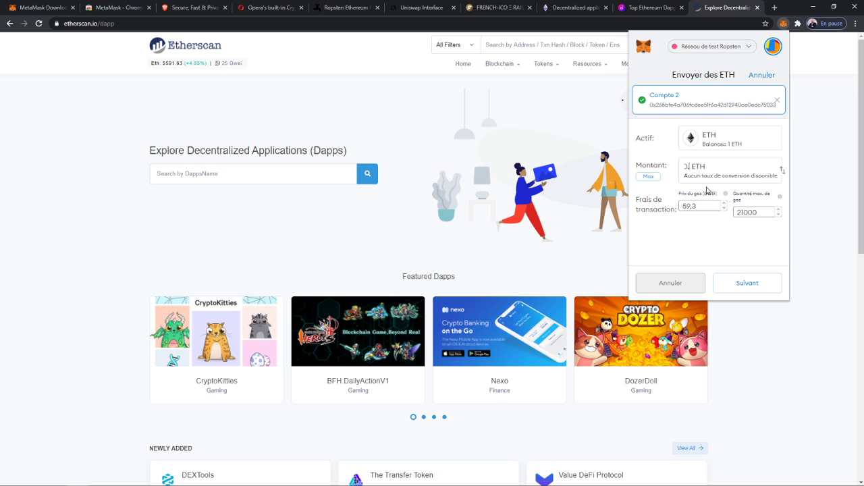
{"action": "type", "text": ".4"}
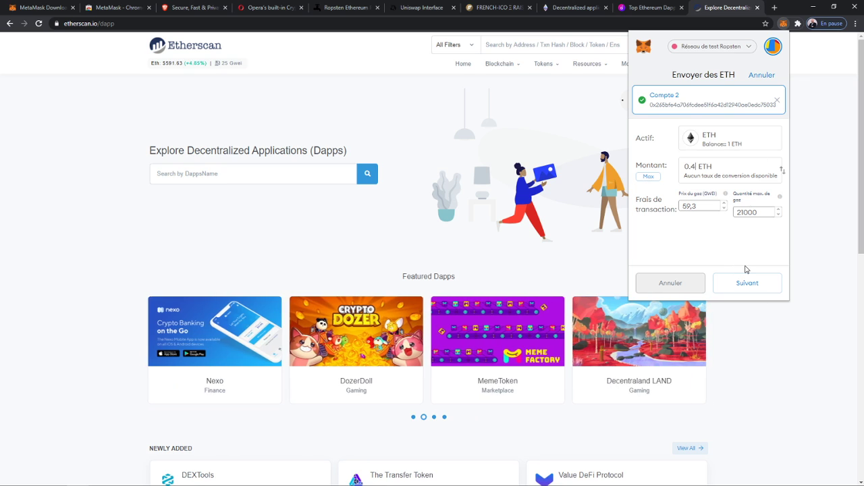
{"action": "left_click", "coordinate": [748, 286]}
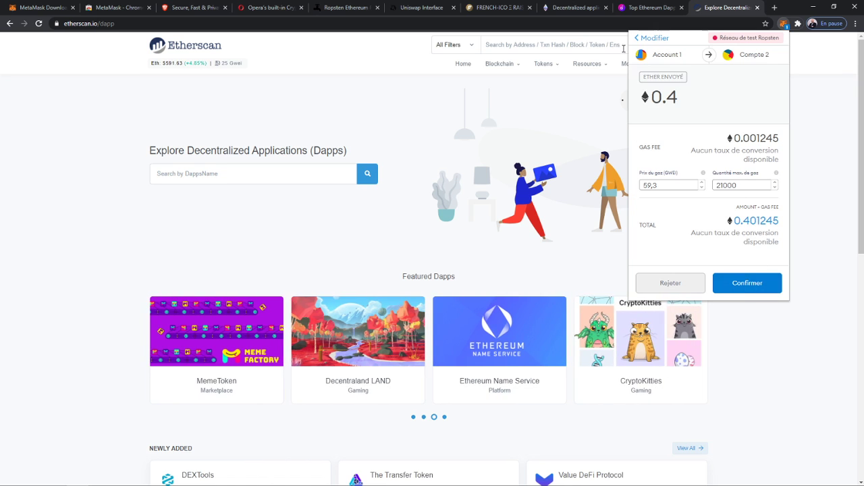
{"action": "left_click", "coordinate": [750, 283]}
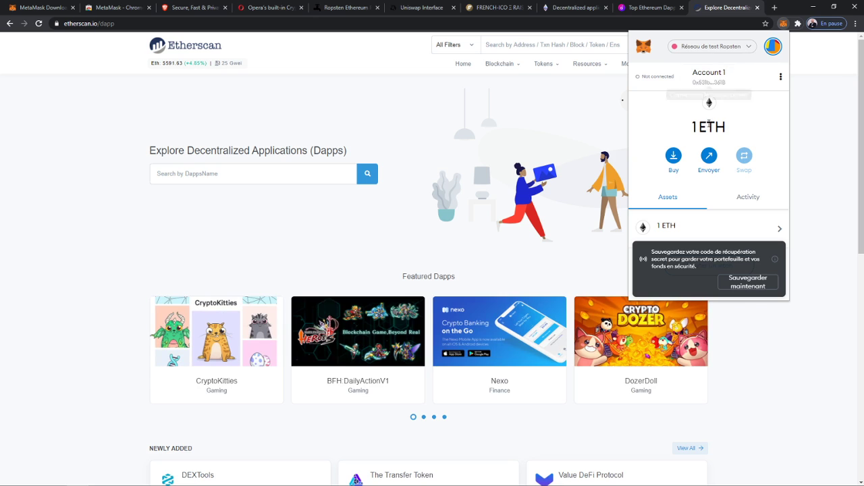
Examine the 0.4 ETH transfer in Account 1's activity, including its transaction details on Ropsten Etherscan, and close the Etherscan page
{"action": "left_click", "coordinate": [747, 48]}
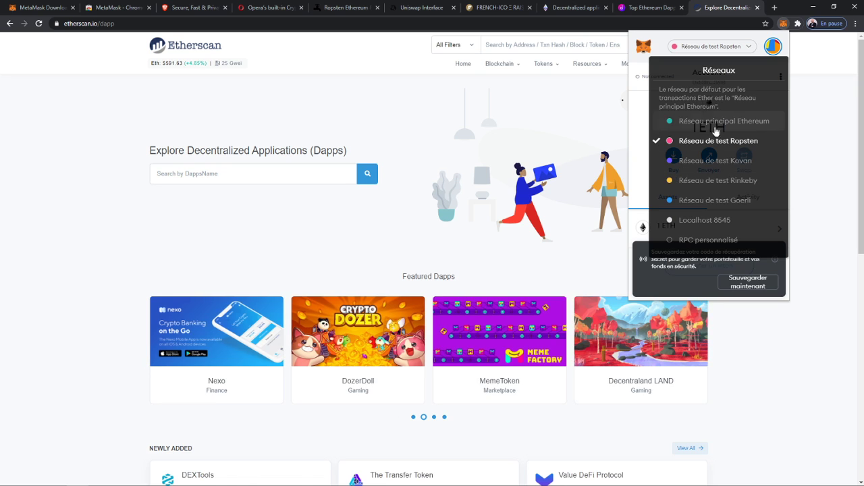
{"action": "left_click", "coordinate": [773, 46]}
{"action": "left_click", "coordinate": [696, 93]}
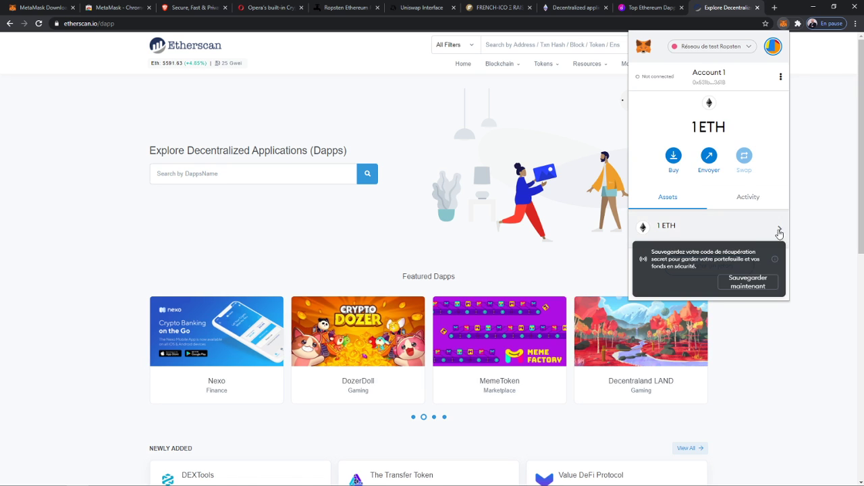
{"action": "left_click", "coordinate": [729, 200]}
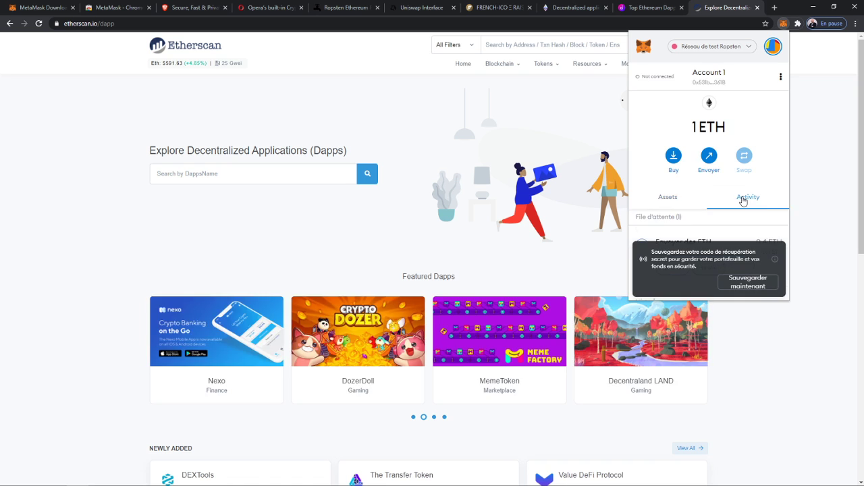
{"action": "scroll", "coordinate": [728, 209], "scroll_direction": "down", "scroll_amount": 1}
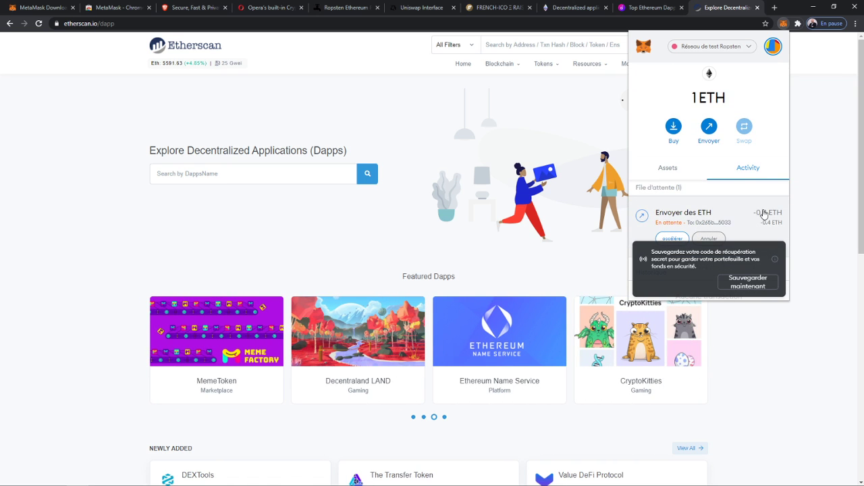
{"action": "left_click", "coordinate": [722, 220]}
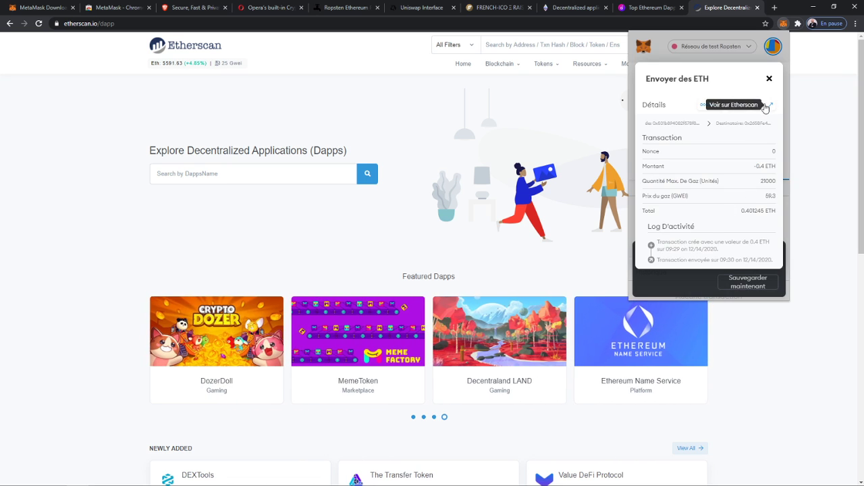
{"action": "left_click", "coordinate": [770, 105]}
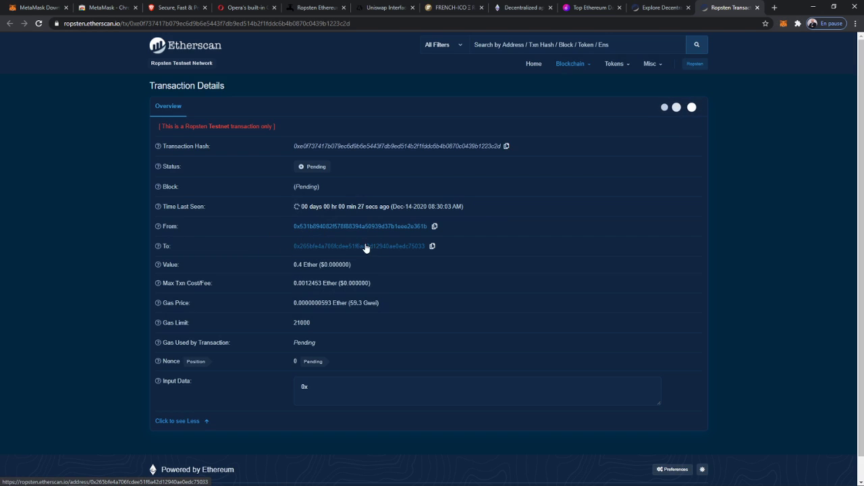
{"action": "left_click", "coordinate": [757, 8]}
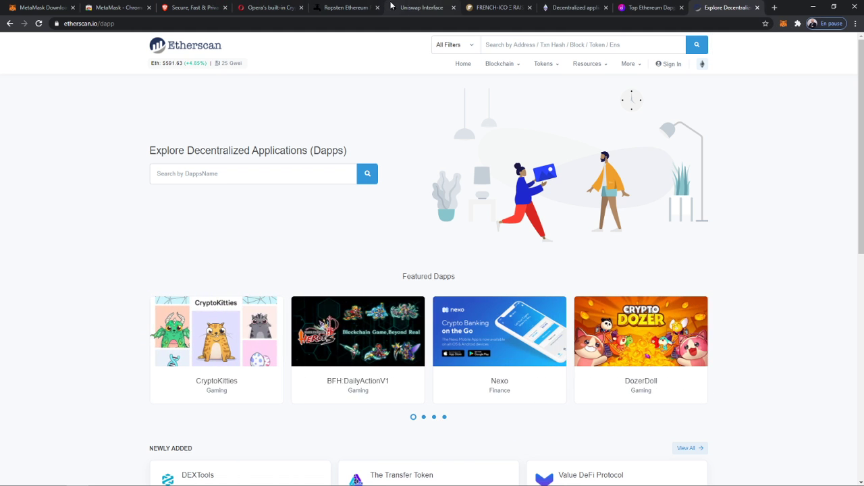
Examine decentralized application sources: the French-ICO demo site, the ethereum.org dapps page and dapp.com's Ethereum dapps ranking
{"action": "left_click", "coordinate": [496, 6]}
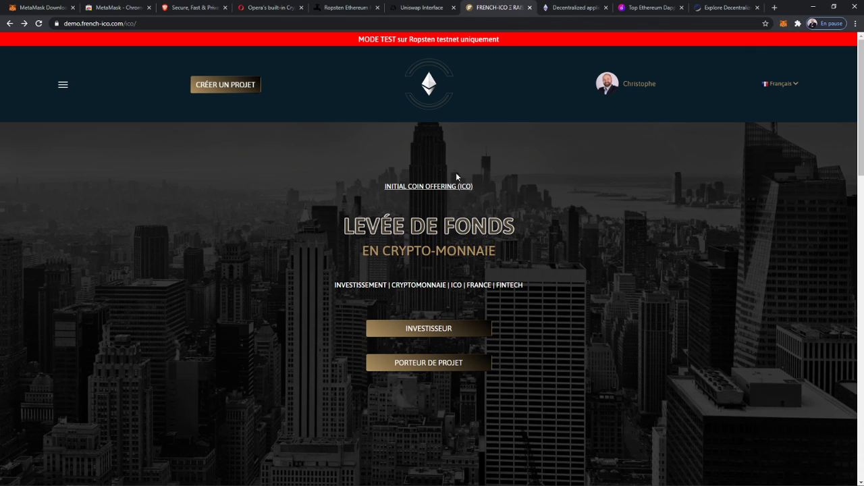
{"action": "left_click", "coordinate": [573, 7]}
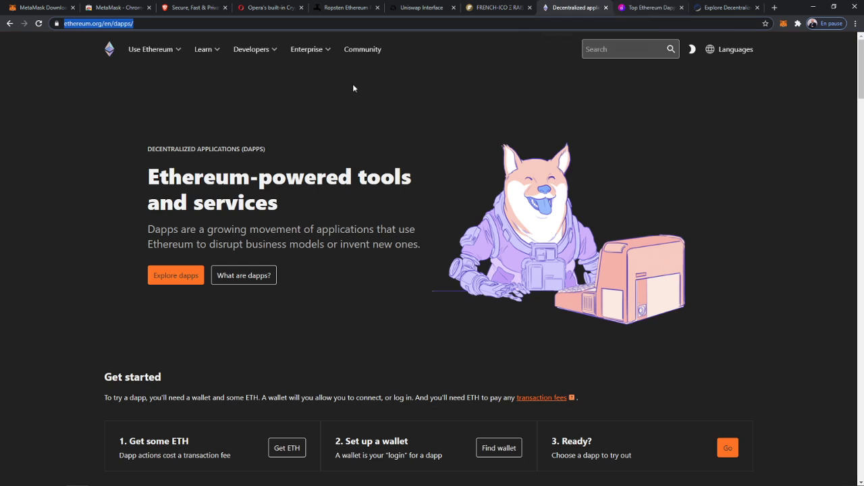
{"action": "scroll", "coordinate": [266, 257], "scroll_direction": "down", "scroll_amount": 3}
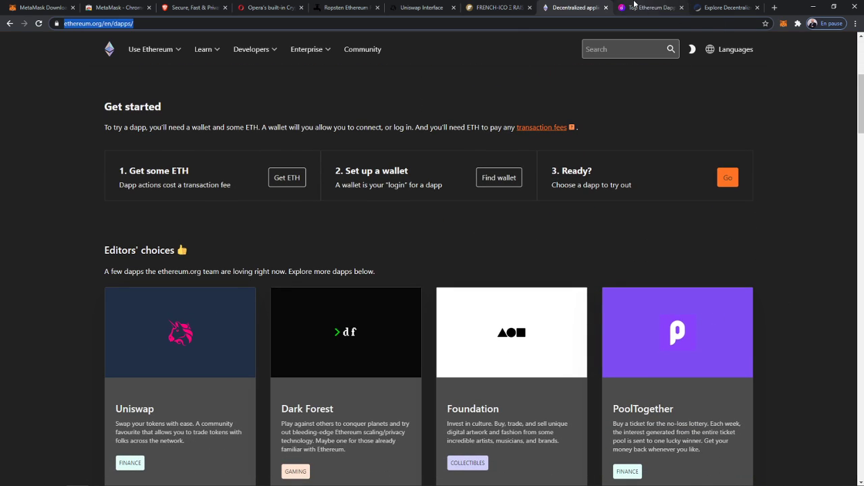
{"action": "left_click", "coordinate": [635, 7]}
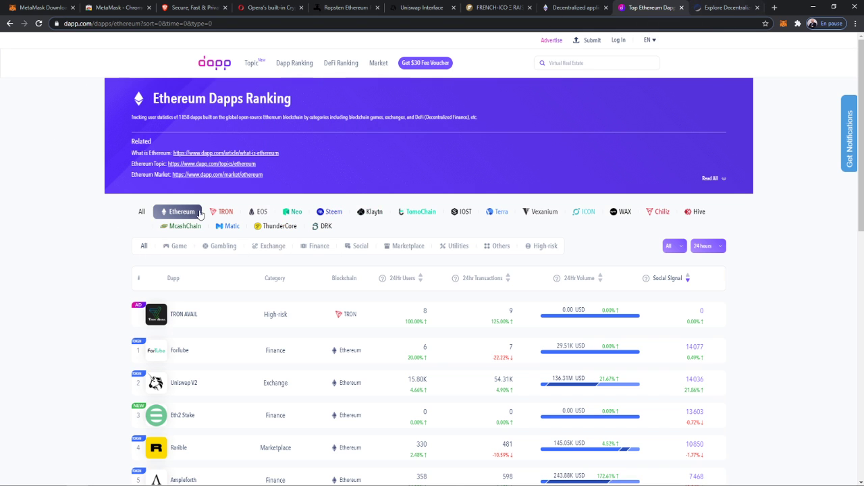
{"action": "scroll", "coordinate": [130, 337], "scroll_direction": "down", "scroll_amount": 5}
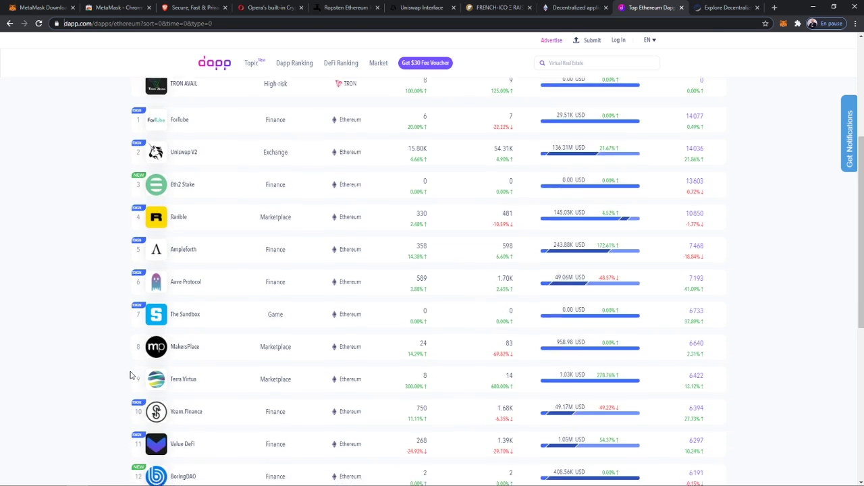
{"action": "scroll", "coordinate": [131, 377], "scroll_direction": "down", "scroll_amount": 2}
{"action": "scroll", "coordinate": [132, 382], "scroll_direction": "up", "scroll_amount": 4}
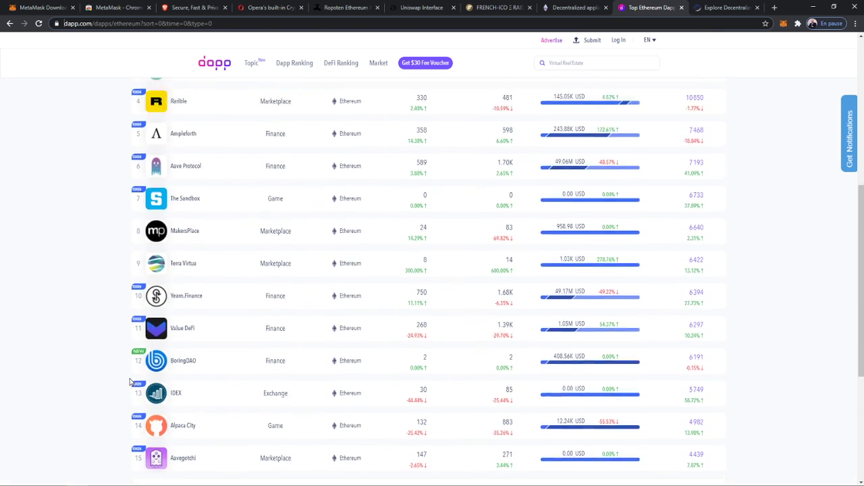
{"action": "scroll", "coordinate": [130, 383], "scroll_direction": "up", "scroll_amount": 3}
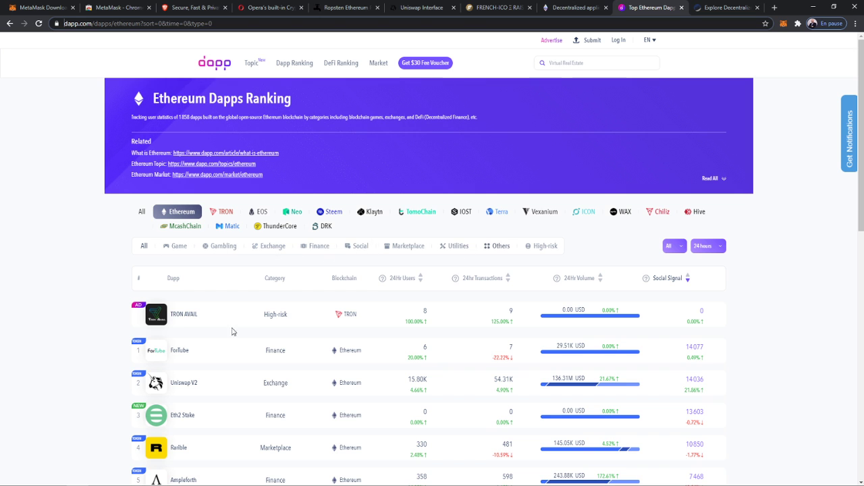
Examine the listed entries in dapp.com's Ethereum dapps ranking and Etherscan's page for exploring decentralized applications
{"action": "scroll", "coordinate": [222, 368], "scroll_direction": "down", "scroll_amount": 2}
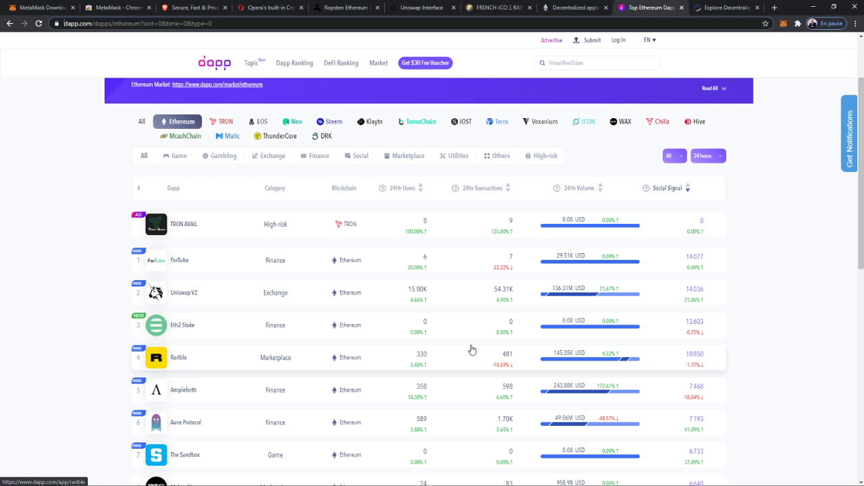
{"action": "scroll", "coordinate": [472, 322], "scroll_direction": "up", "scroll_amount": 2}
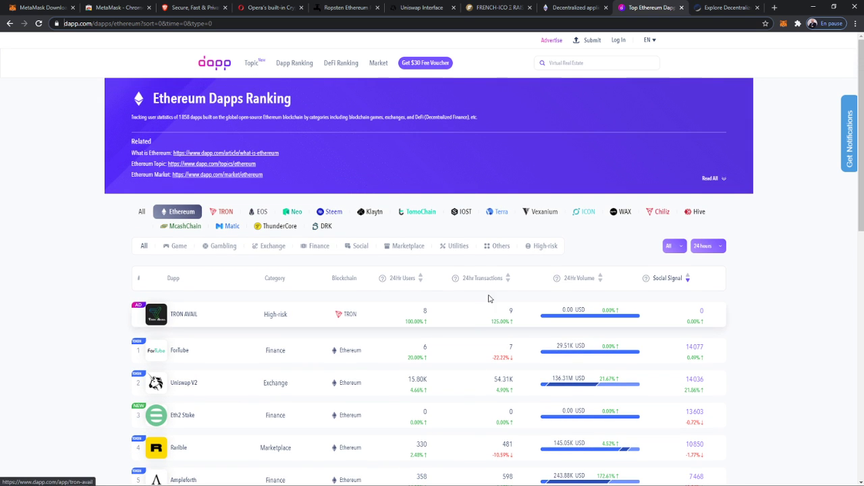
{"action": "left_click", "coordinate": [726, 7]}
{"action": "mouse_move", "coordinate": [628, 63]}
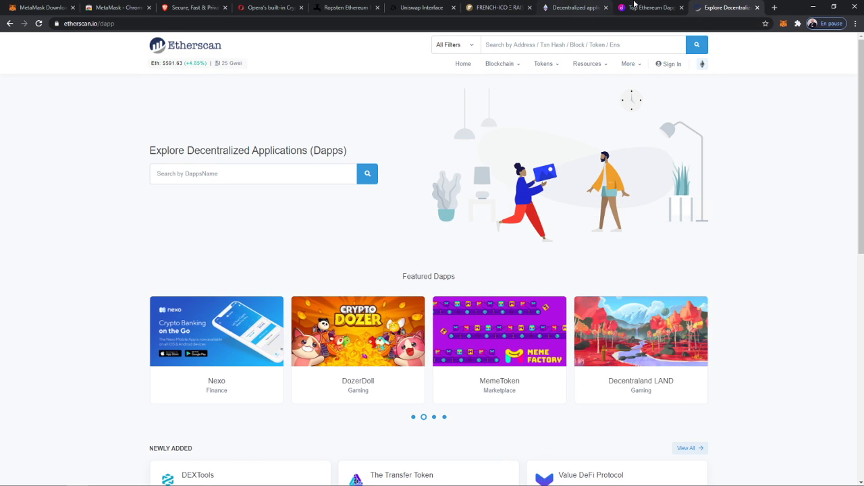
Return to the French-ICO demo site and examine its demo fundraising projects and the investor profile section
{"action": "left_click", "coordinate": [571, 8]}
{"action": "left_click", "coordinate": [496, 7]}
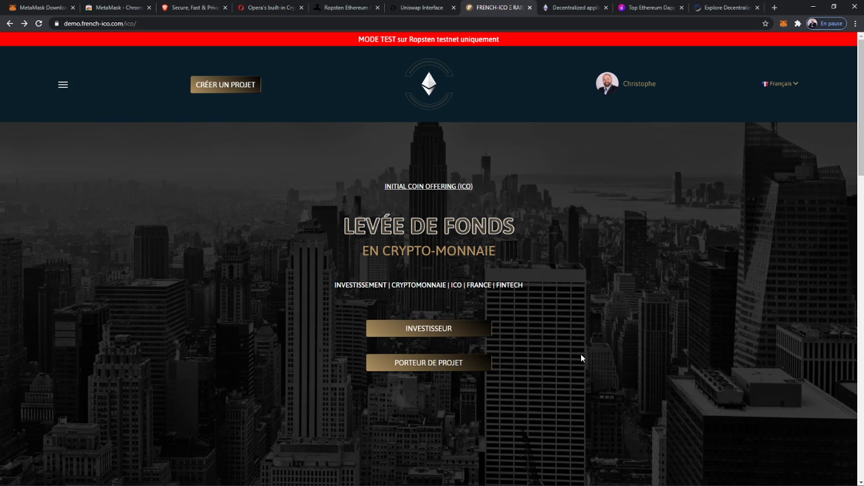
{"action": "scroll", "coordinate": [588, 364], "scroll_direction": "down", "scroll_amount": 5}
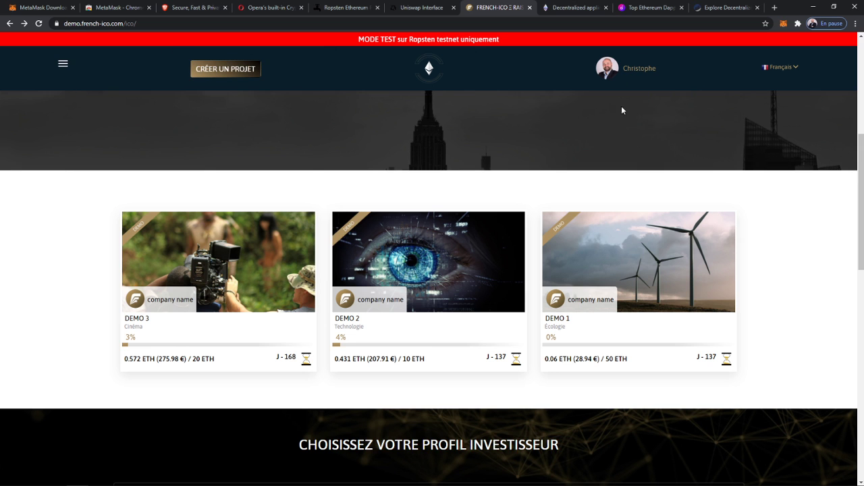
{"action": "scroll", "coordinate": [794, 233], "scroll_direction": "down", "scroll_amount": 2}
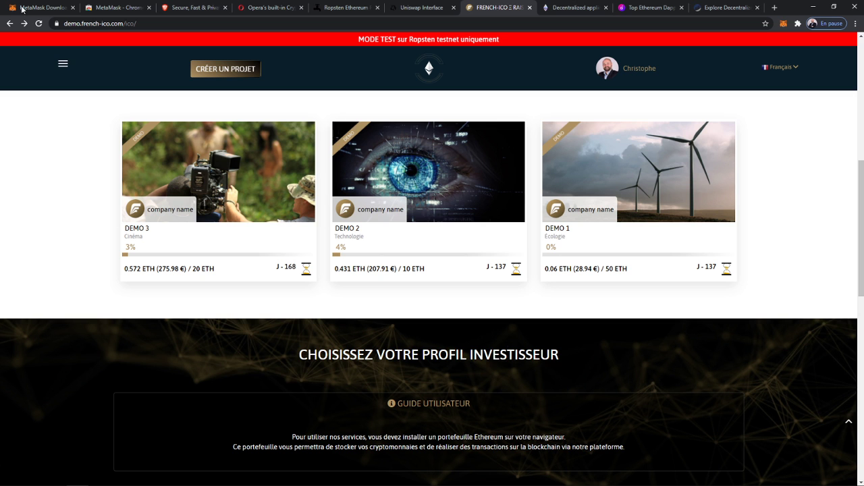
{"action": "scroll", "coordinate": [638, 318], "scroll_direction": "up", "scroll_amount": 5}
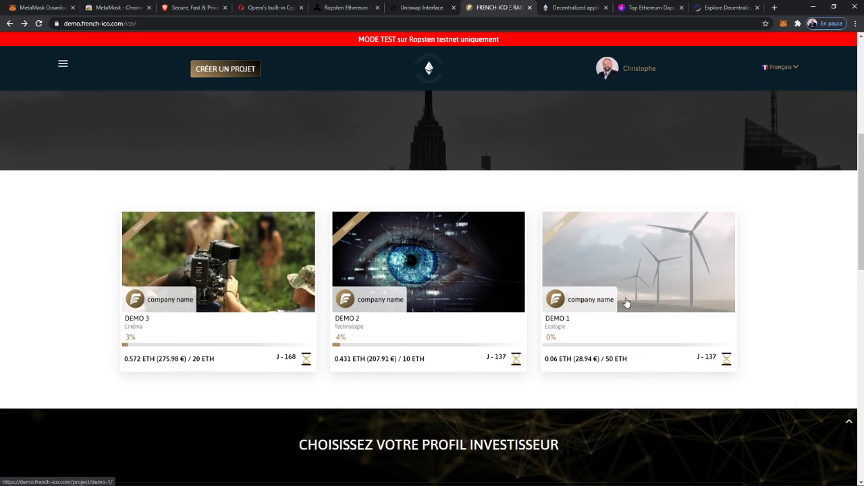